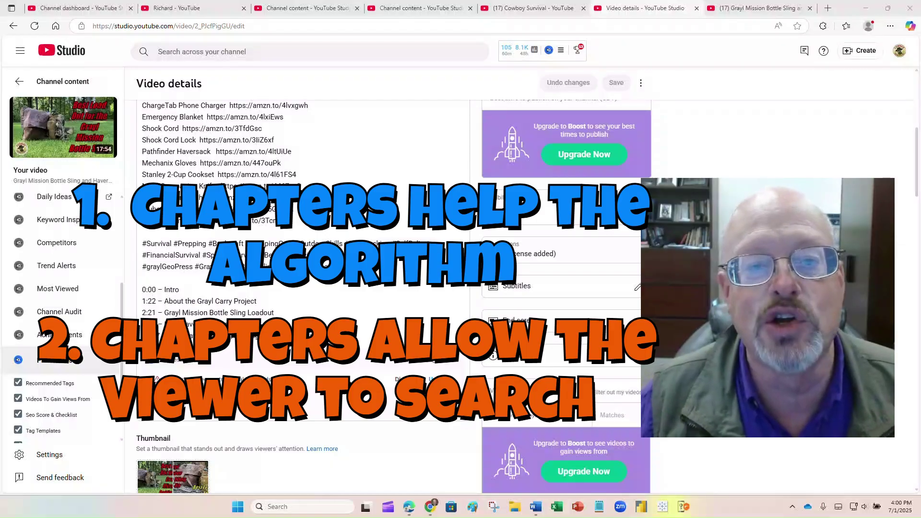
Examine how the Grayl Mission Bottle Sling video's chapters appear in the player and as timestamps in its description
{"action": "left_click", "coordinate": [736, 8]}
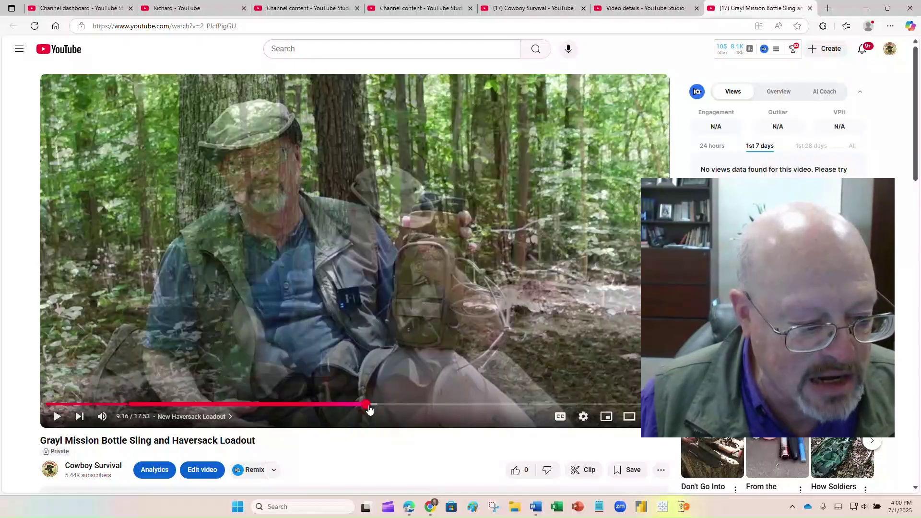
{"action": "left_click_drag", "start_coordinate": [369, 408], "coordinate": [558, 407]}
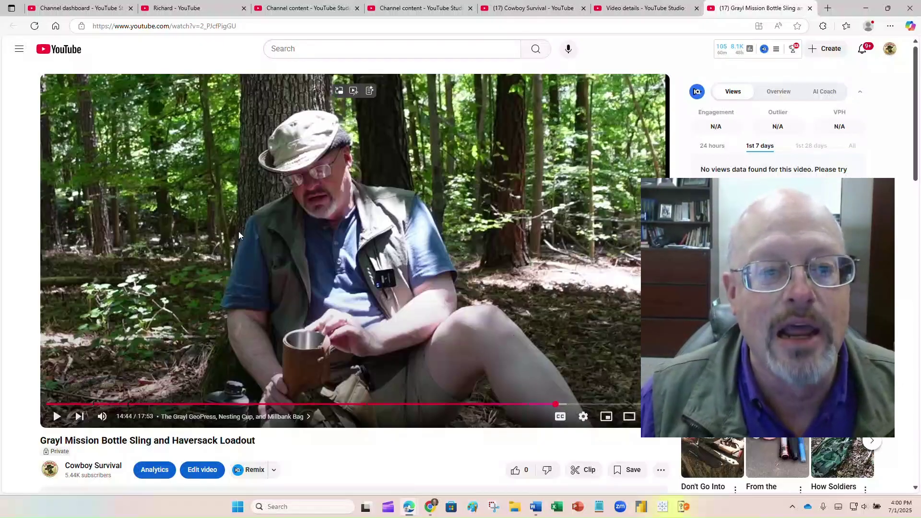
{"action": "left_click", "coordinate": [616, 12]}
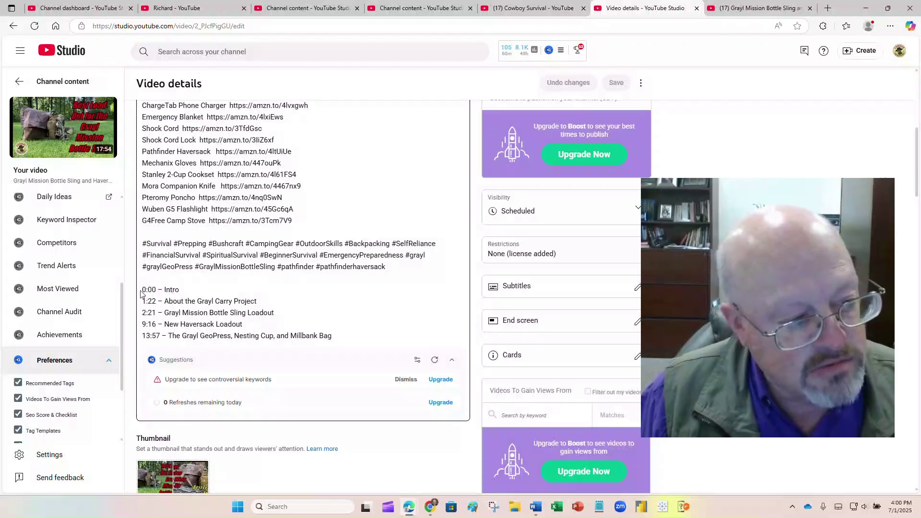
{"action": "scroll", "coordinate": [286, 192], "scroll_direction": "up", "scroll_amount": 6}
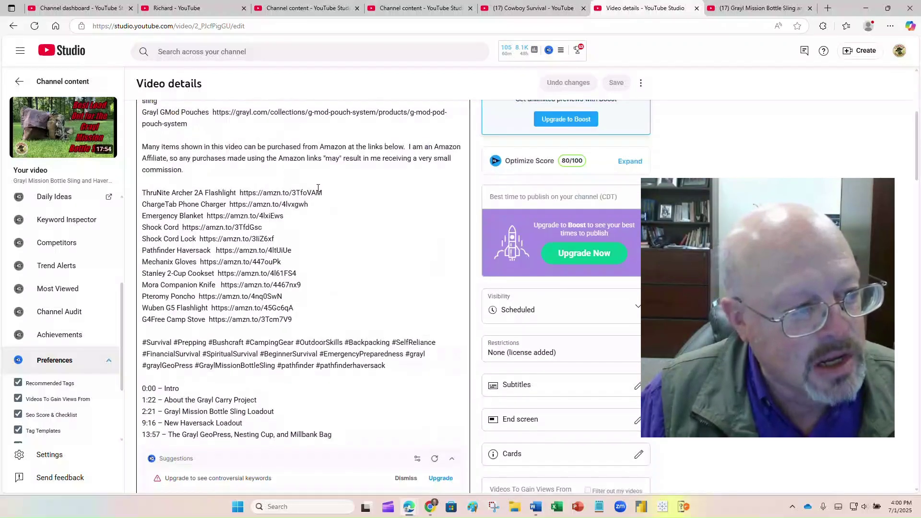
{"action": "scroll", "coordinate": [277, 163], "scroll_direction": "down", "scroll_amount": 10}
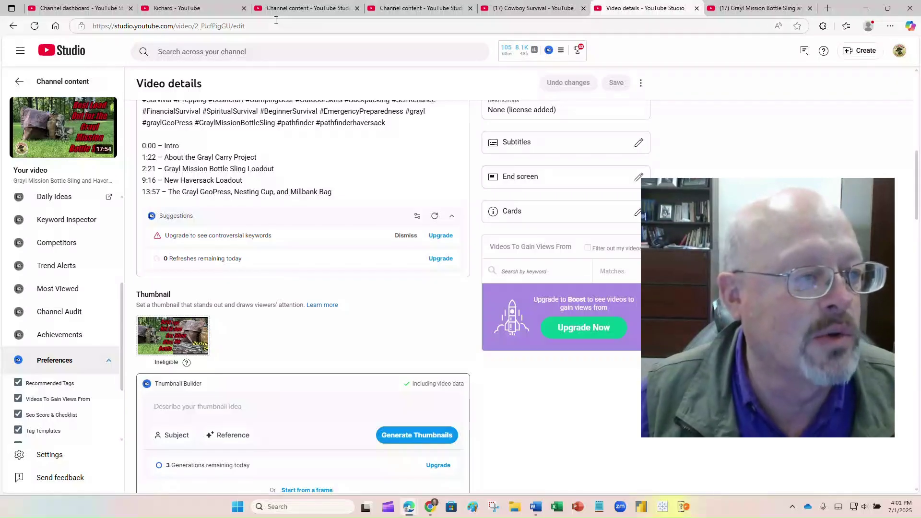
Open the details of the YouTube Mobile Apps video and arrange the browser side by side with the blank Word document
{"action": "left_click", "coordinate": [288, 8]}
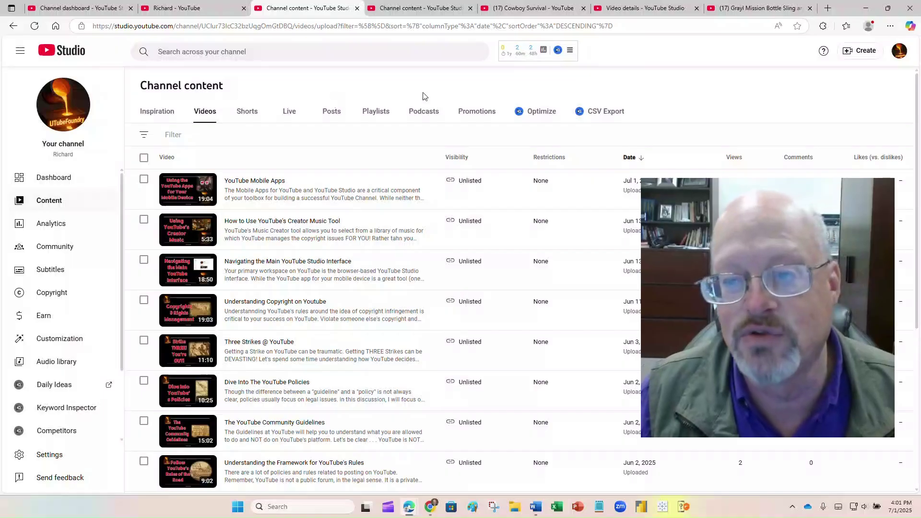
{"action": "left_click", "coordinate": [255, 183]}
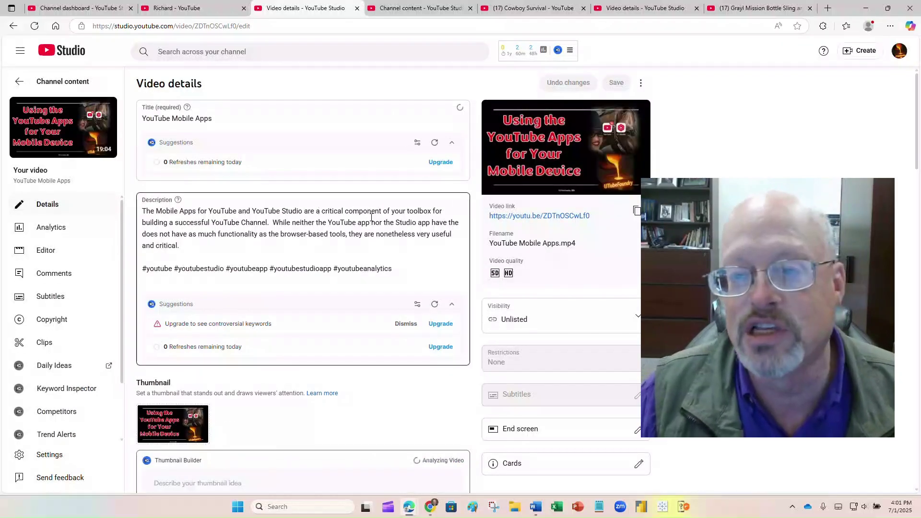
{"action": "mouse_move", "coordinate": [888, 8]}
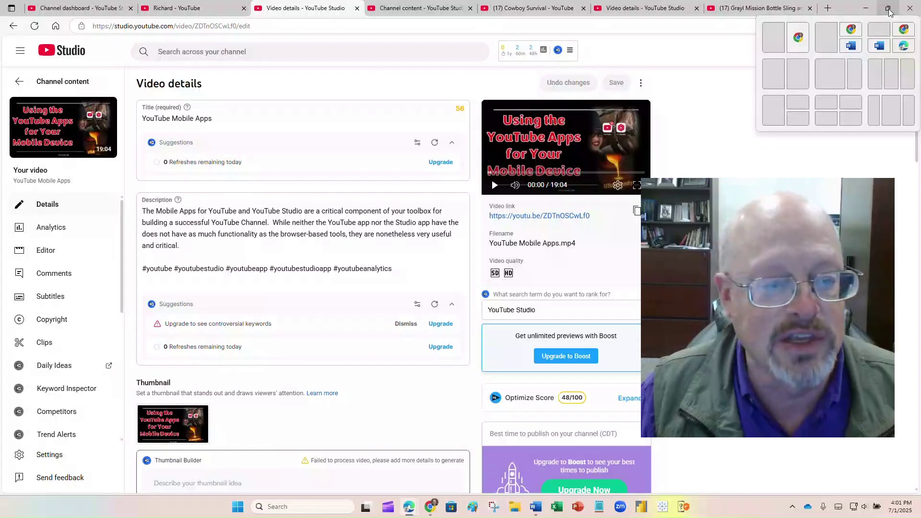
{"action": "left_click", "coordinate": [838, 45]}
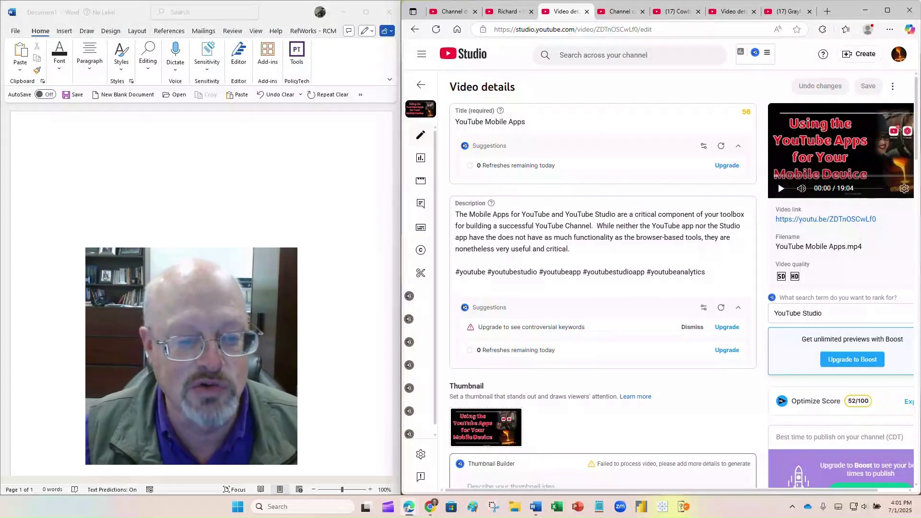
Enter "0:00 – YouTube Mobile Apps" as the first chapter line in the blank Word document and start a new line
{"action": "left_click", "coordinate": [112, 181]}
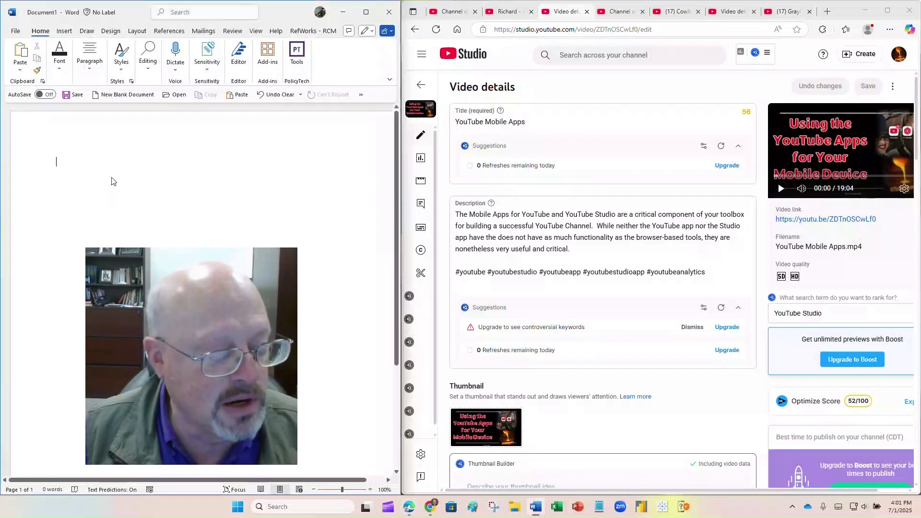
{"action": "type", "text": "0:"}
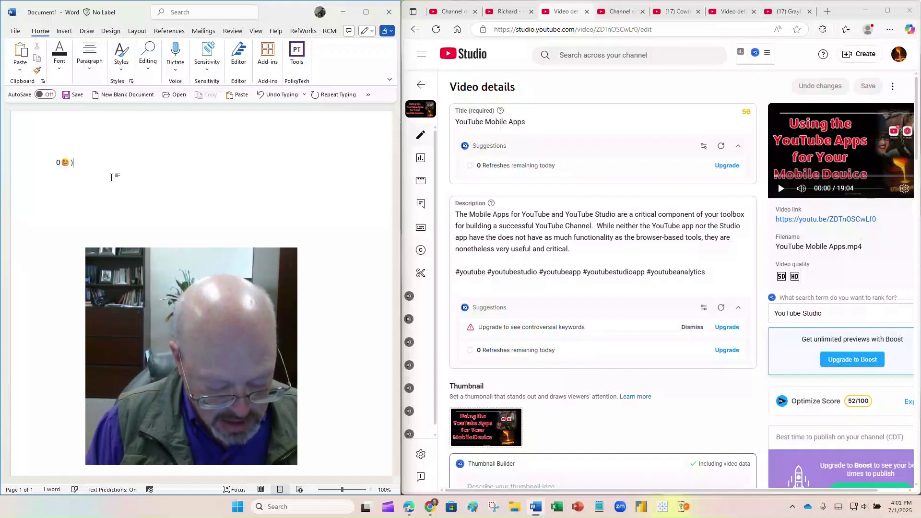
{"action": "key", "text": "BackSpace"}
{"action": "key", "text": "BackSpace"}
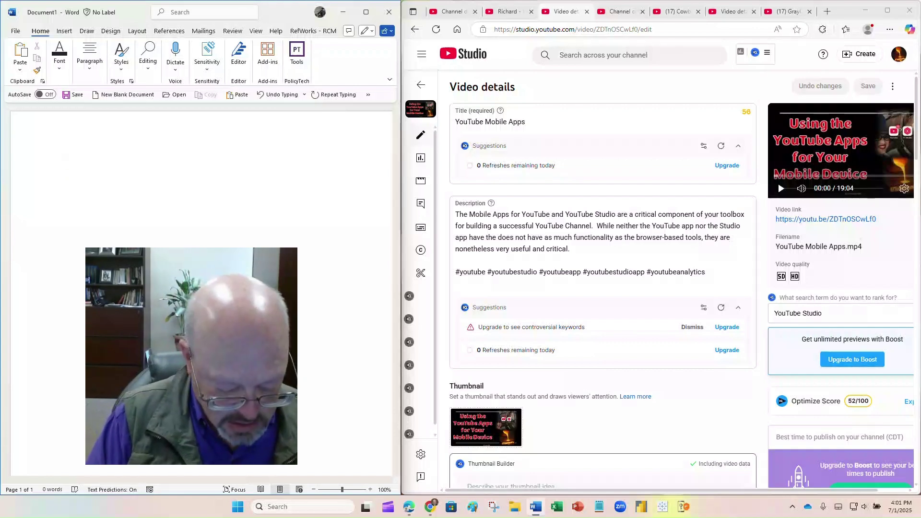
{"action": "type", "text": "0:00"}
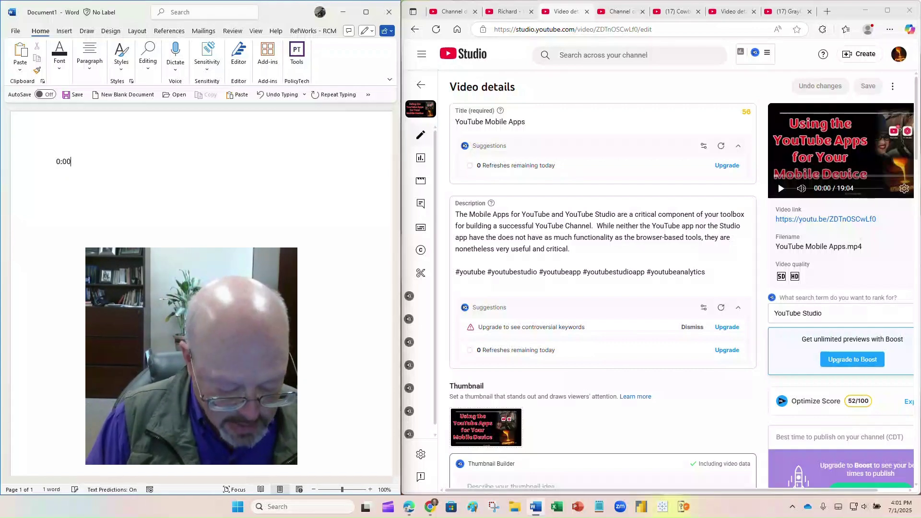
{"action": "type", "text": " - "}
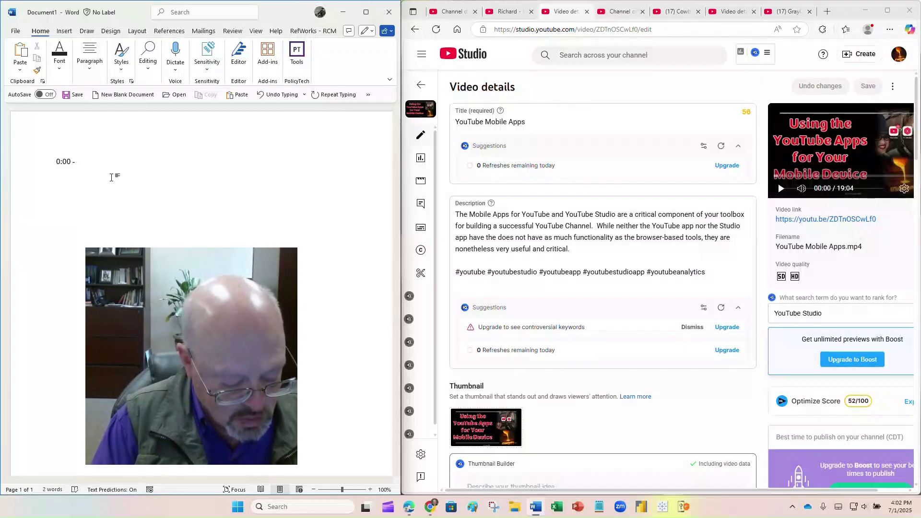
{"action": "type", "text": "YouTu"}
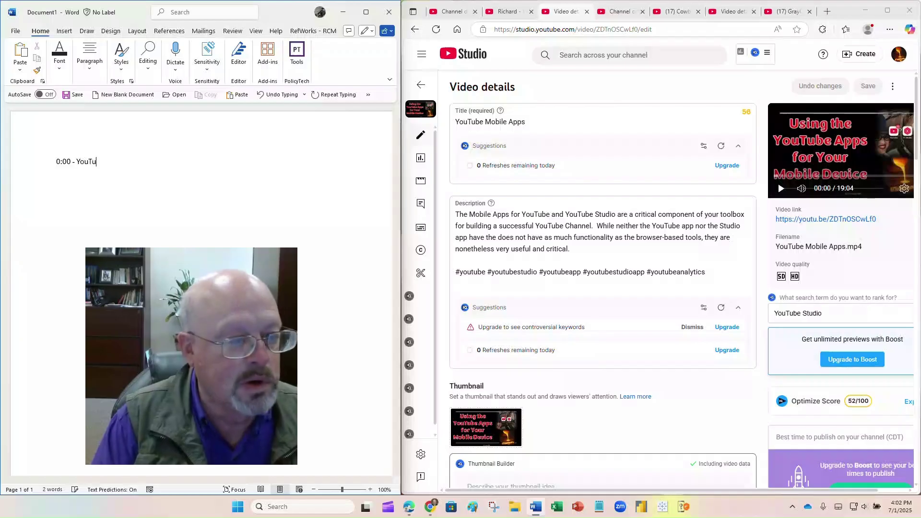
{"action": "type", "text": "be Mobil"}
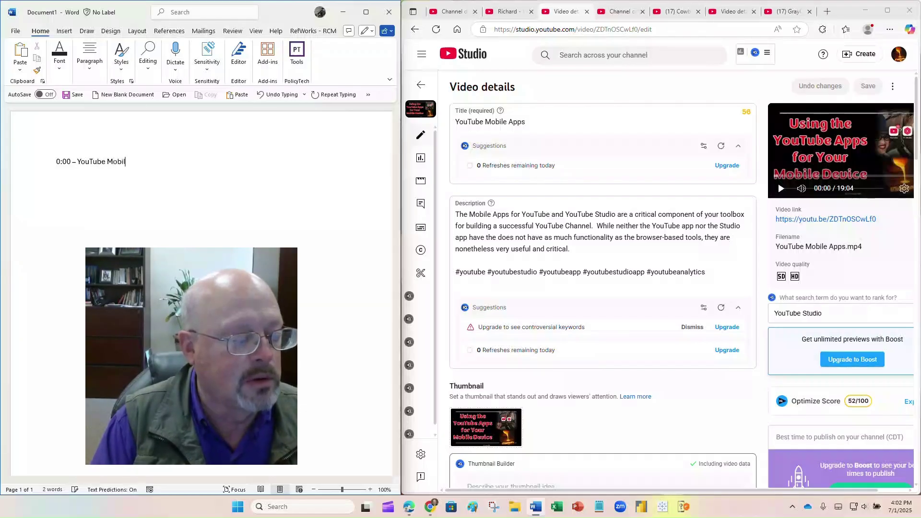
{"action": "type", "text": "e Apps"}
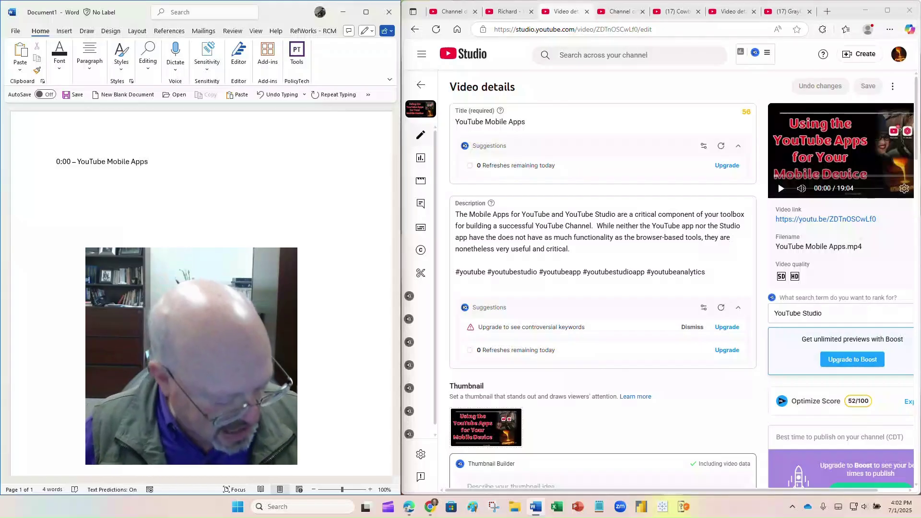
{"action": "key", "text": "Return"}
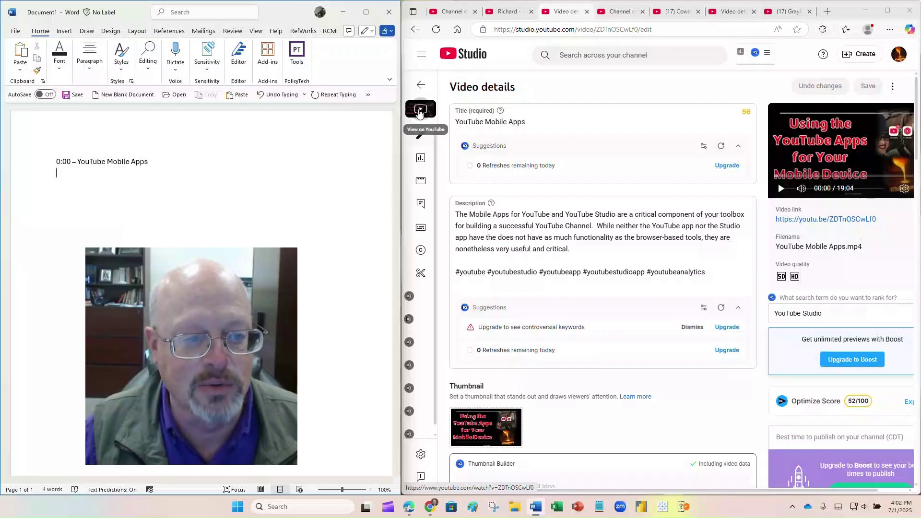
Open the YouTube Mobile Apps video for viewing on YouTube and lower the system volume to a quiet, audible level
{"action": "left_click", "coordinate": [419, 112]}
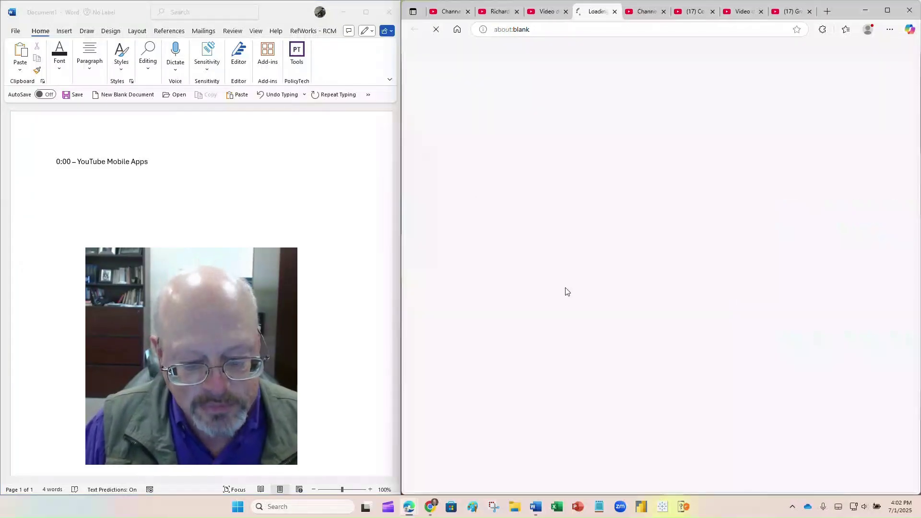
{"action": "left_click", "coordinate": [864, 506]}
{"action": "mouse_move", "coordinate": [811, 447]}
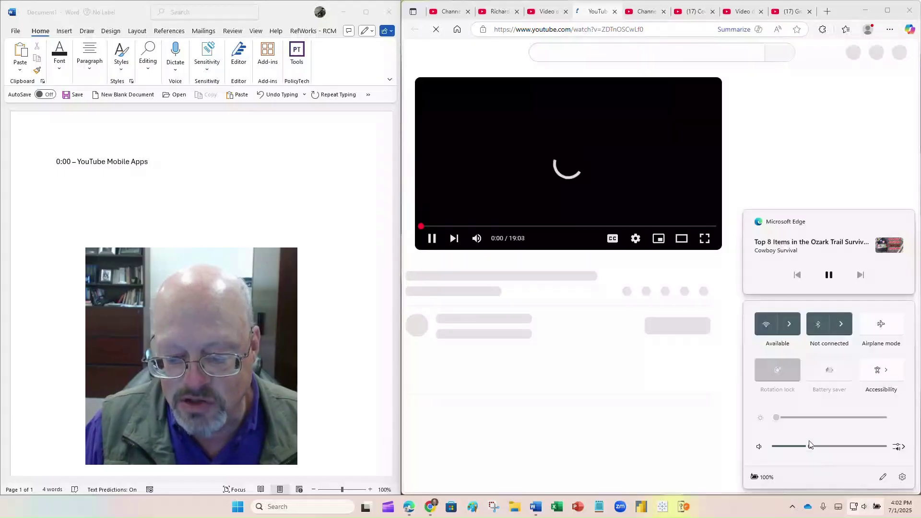
{"action": "left_click_drag", "start_coordinate": [810, 447], "coordinate": [767, 446]}
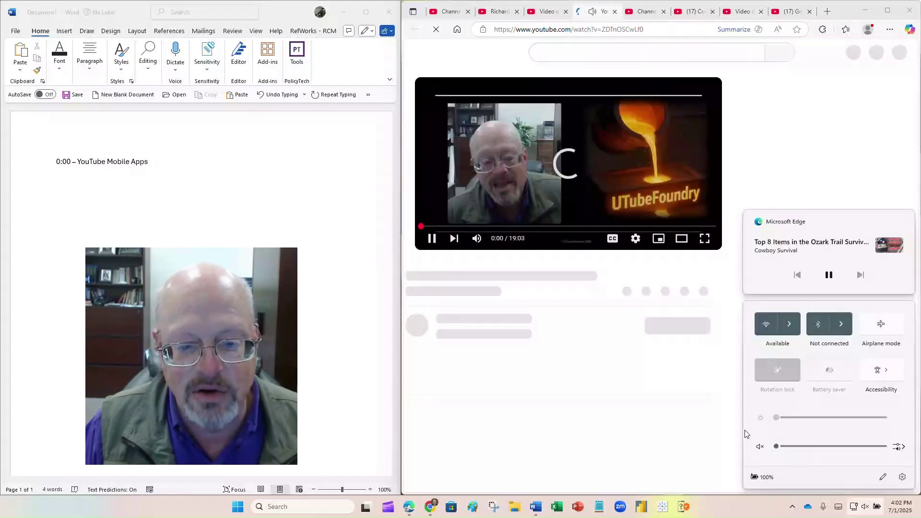
{"action": "left_click", "coordinate": [751, 195]}
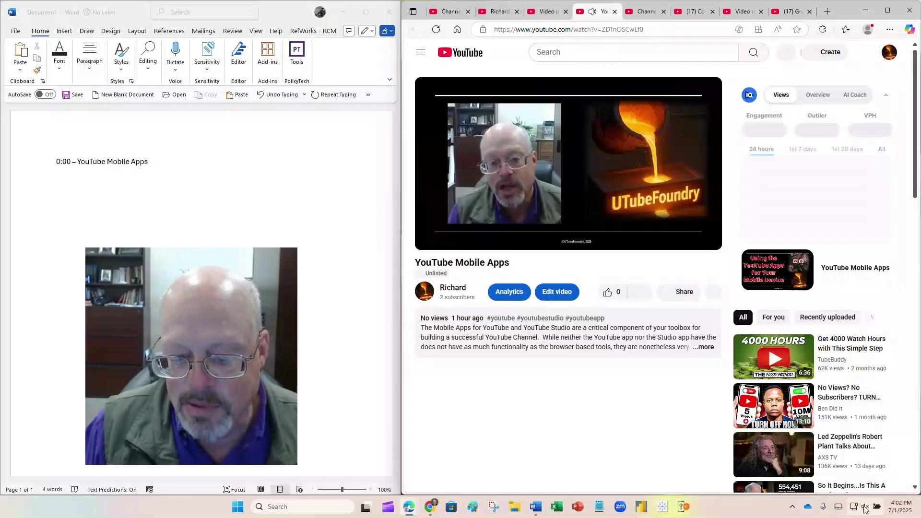
{"action": "key", "text": "super+a"}
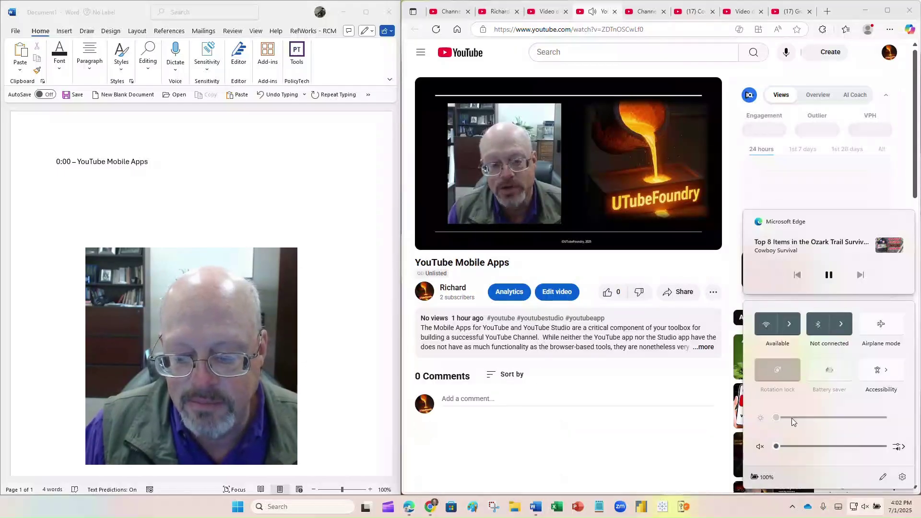
{"action": "left_click_drag", "start_coordinate": [781, 449], "coordinate": [802, 450]}
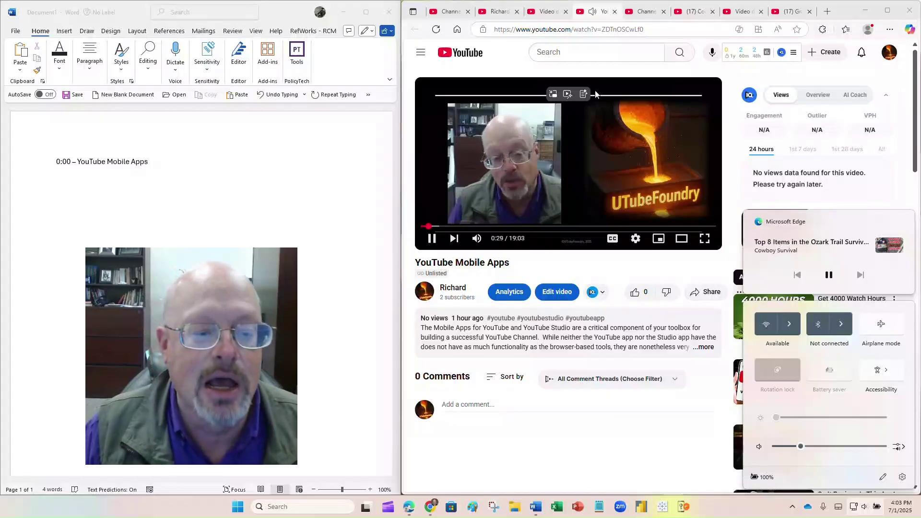
Locate the transition from the intro to the channel page in the video and pause playback at 1:20
{"action": "left_click", "coordinate": [441, 226]}
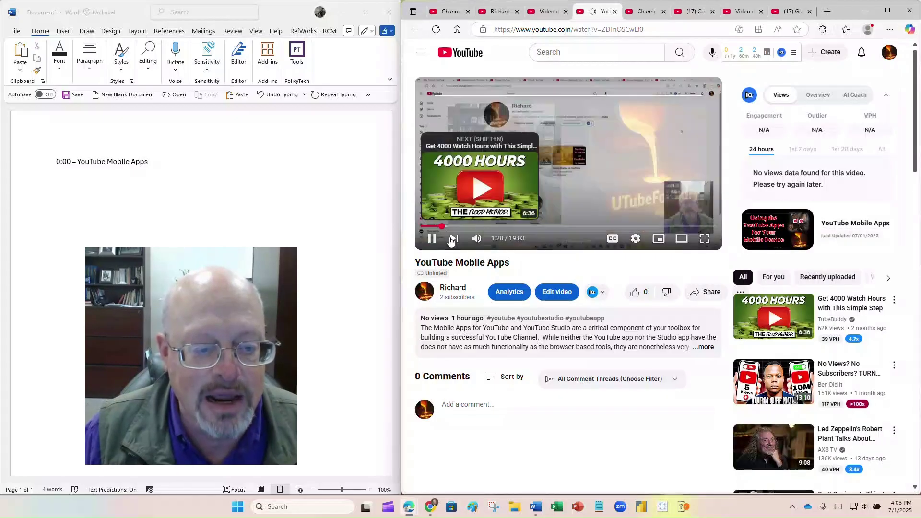
{"action": "left_click", "coordinate": [432, 238]}
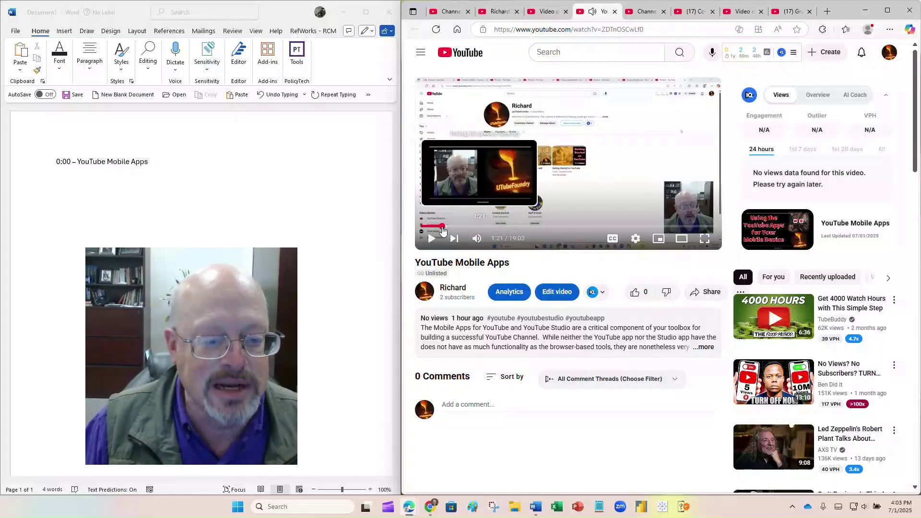
{"action": "left_click_drag", "start_coordinate": [442, 231], "coordinate": [439, 230]}
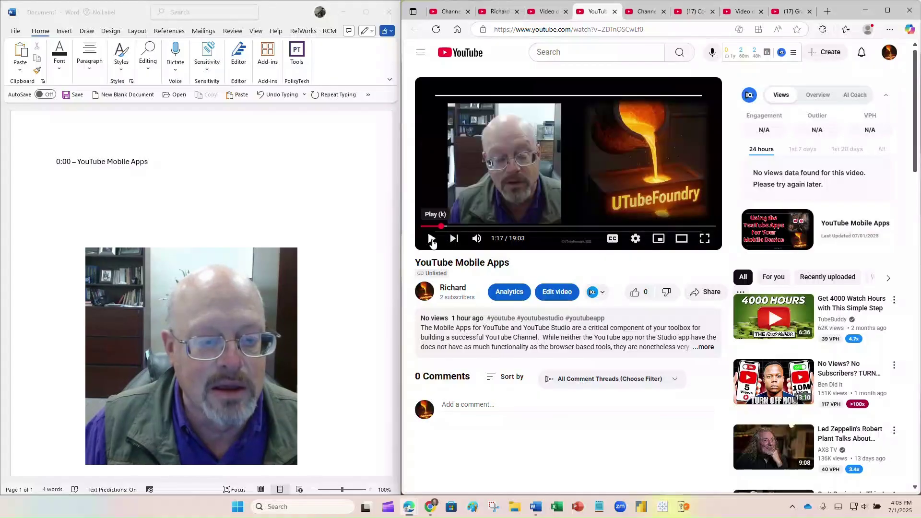
{"action": "left_click", "coordinate": [432, 240]}
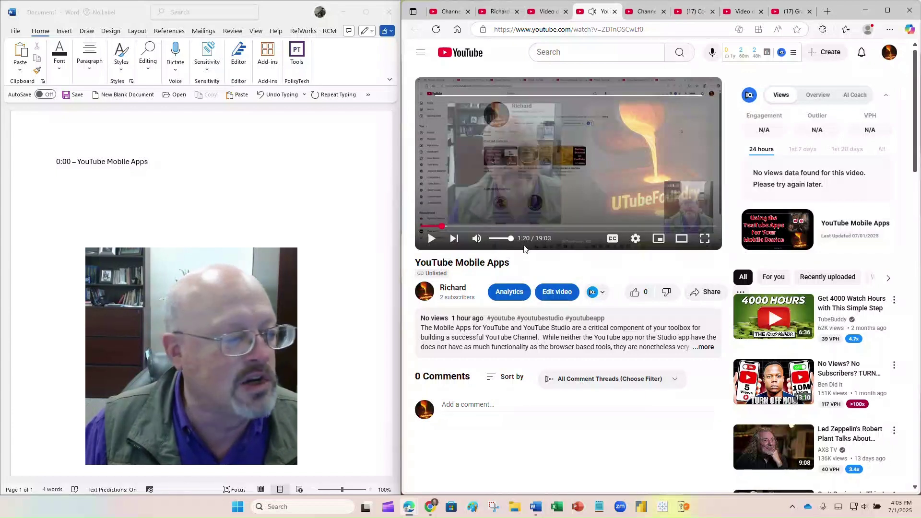
Add the second chapter line "1:20 – Review of Browser Tools" to the Word document
{"action": "left_click", "coordinate": [66, 176]}
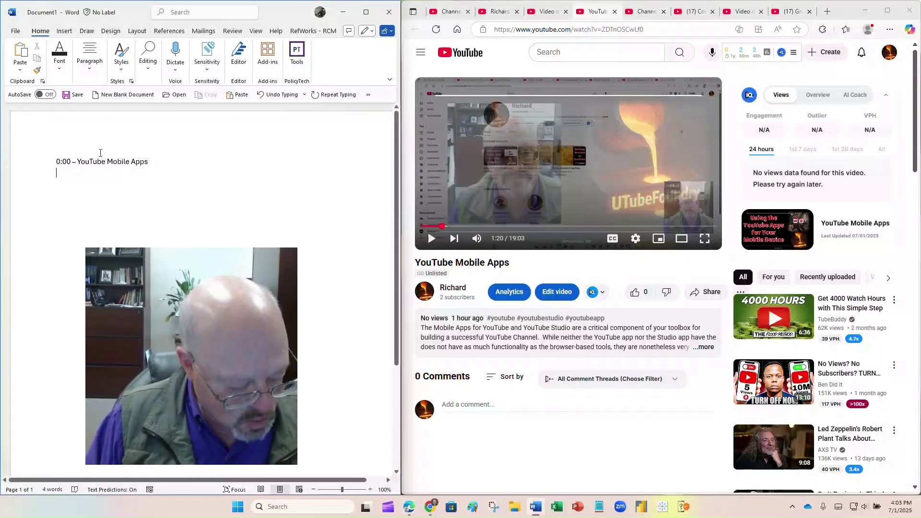
{"action": "type", "text": "1:20"}
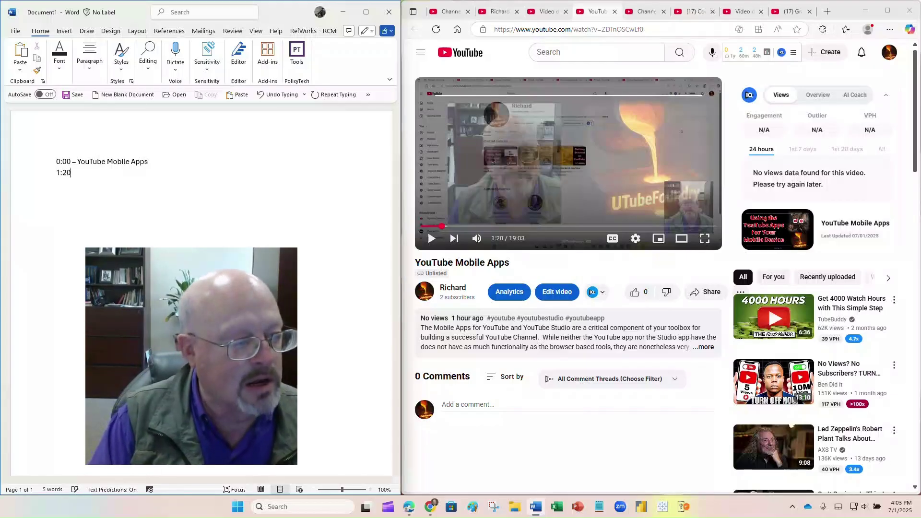
{"action": "type", "text": " - "}
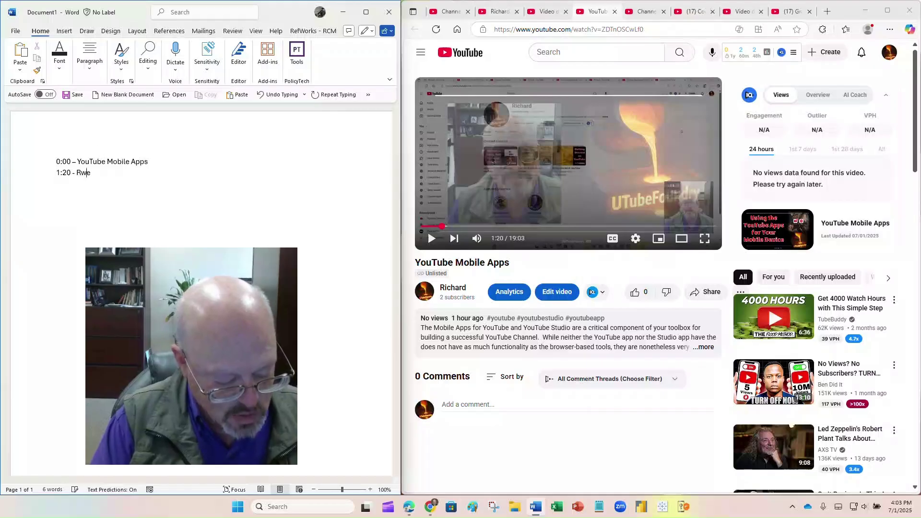
{"action": "type", "text": "Rweview of "}
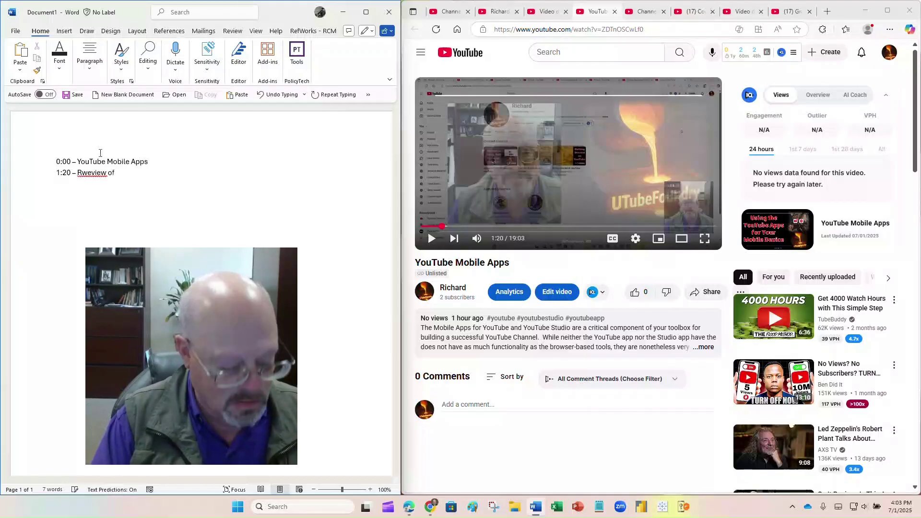
{"action": "type", "text": "Brows"}
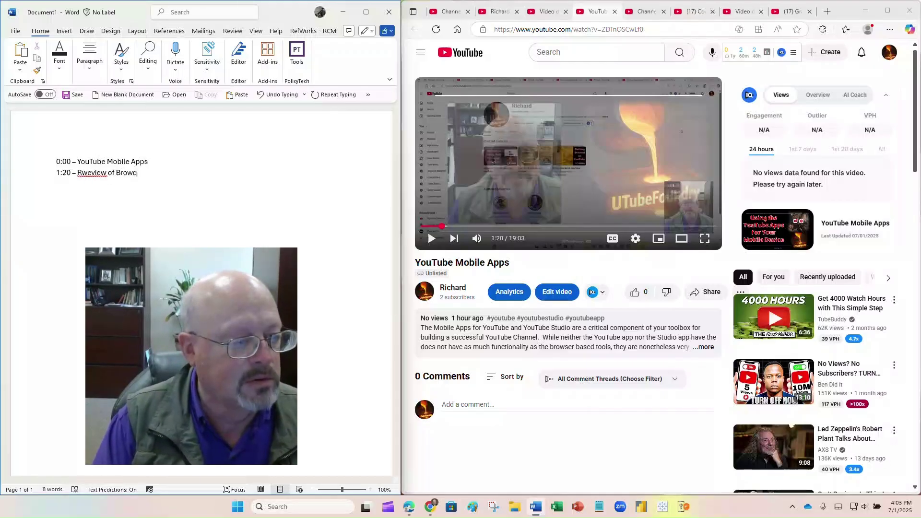
{"action": "type", "text": "er Tools"}
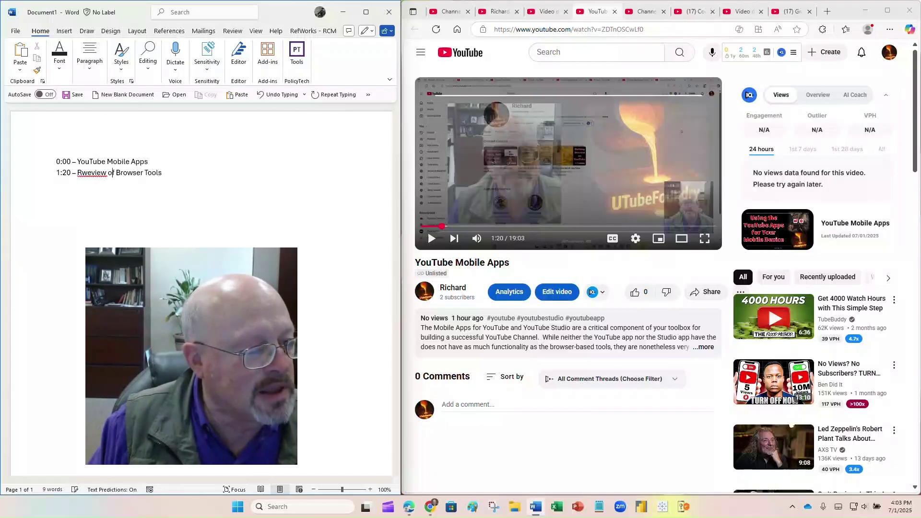
{"action": "left_click", "coordinate": [88, 173]}
{"action": "key", "text": "BackSpace"}
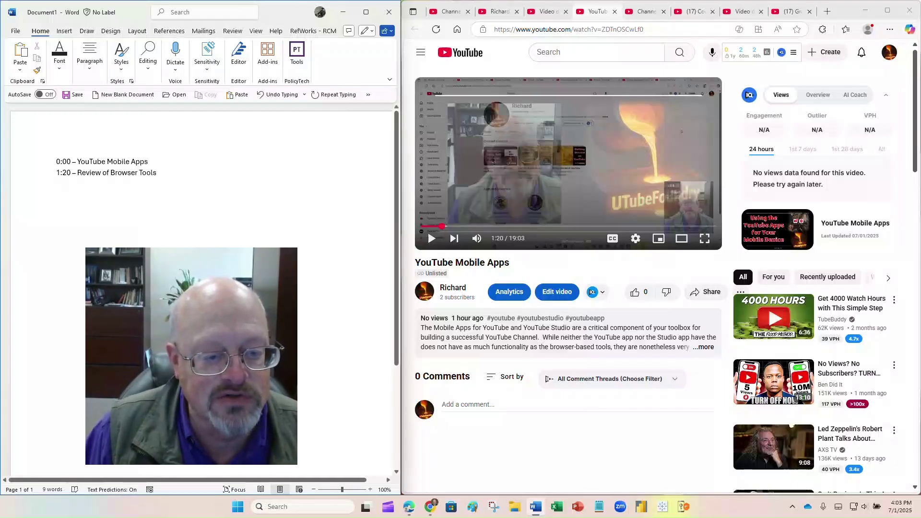
Locate the transition from the browser tools review to the phone home screen in the video and pause playback at 8:13
{"action": "left_click", "coordinate": [431, 239]}
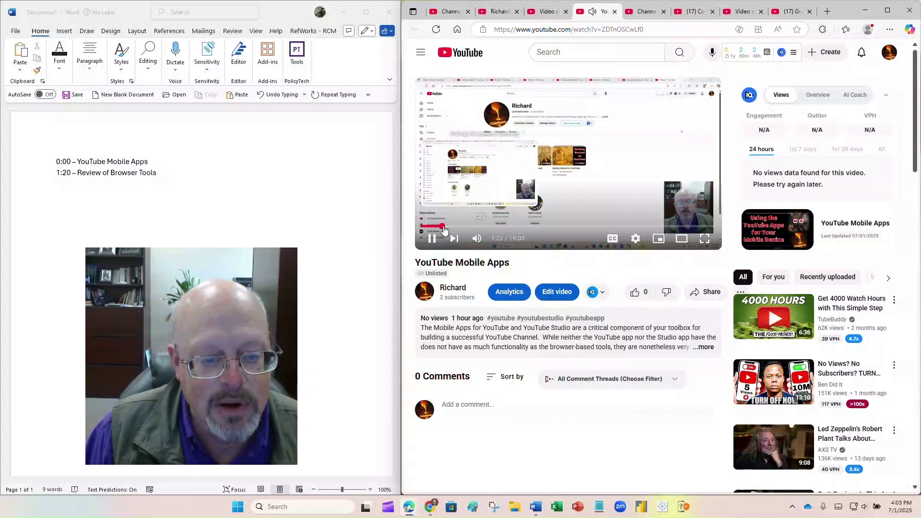
{"action": "left_click_drag", "start_coordinate": [444, 229], "coordinate": [549, 231]}
{"action": "left_click", "coordinate": [432, 239]}
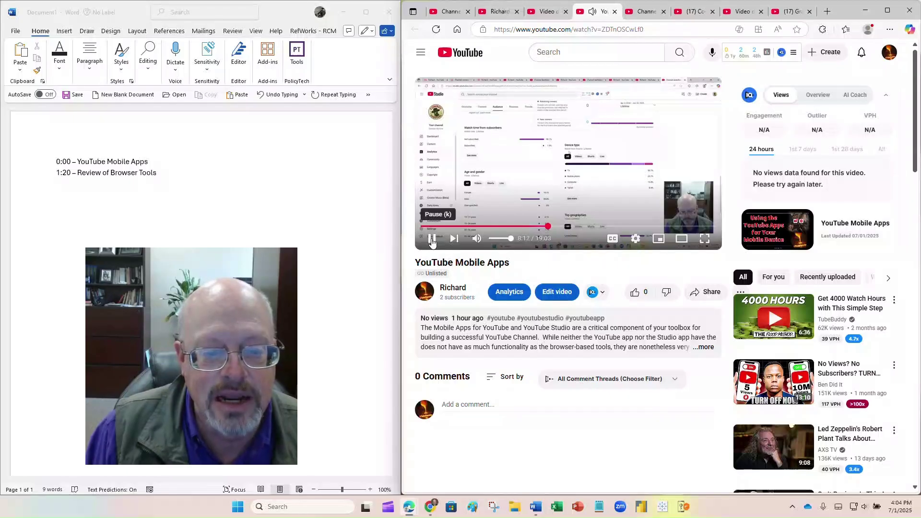
{"action": "left_click", "coordinate": [432, 239]}
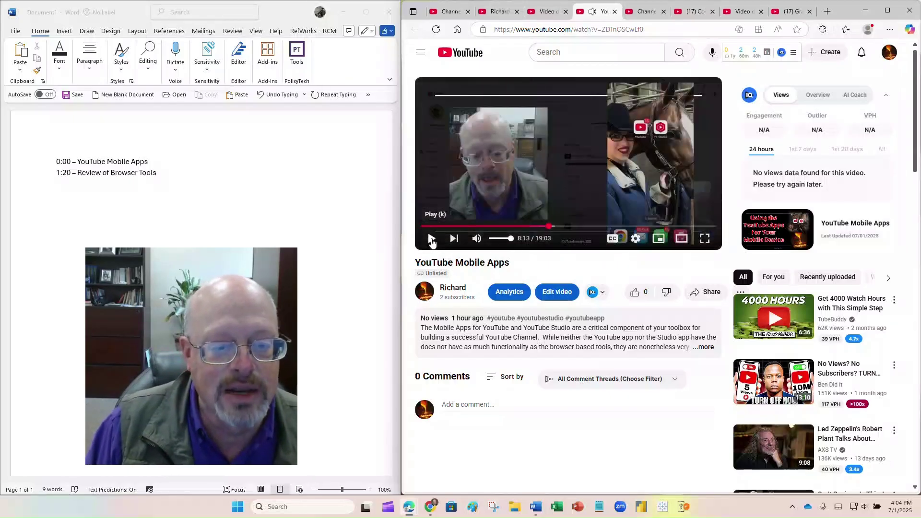
Add the third chapter line "8:13 – App Introduction" to the Word document and start a new line
{"action": "left_click", "coordinate": [63, 184]}
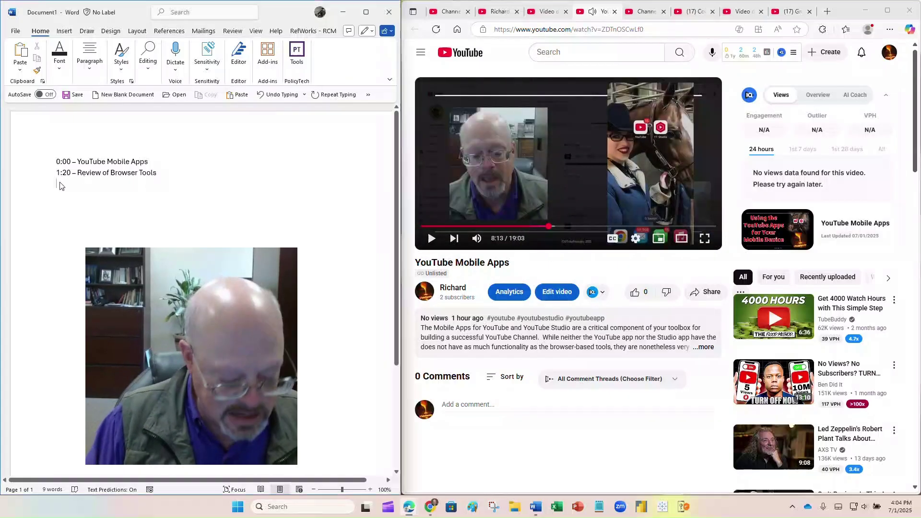
{"action": "type", "text": "8:13 -"}
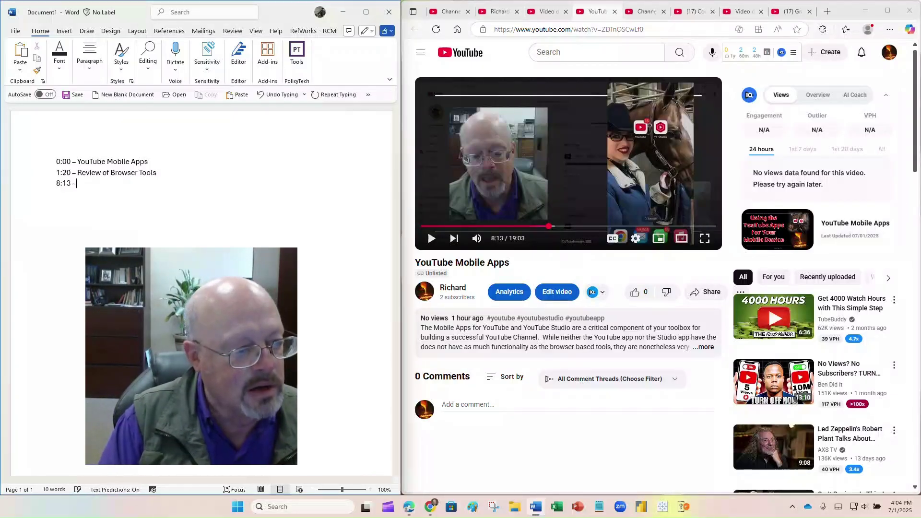
{"action": "type", "text": " Ap"}
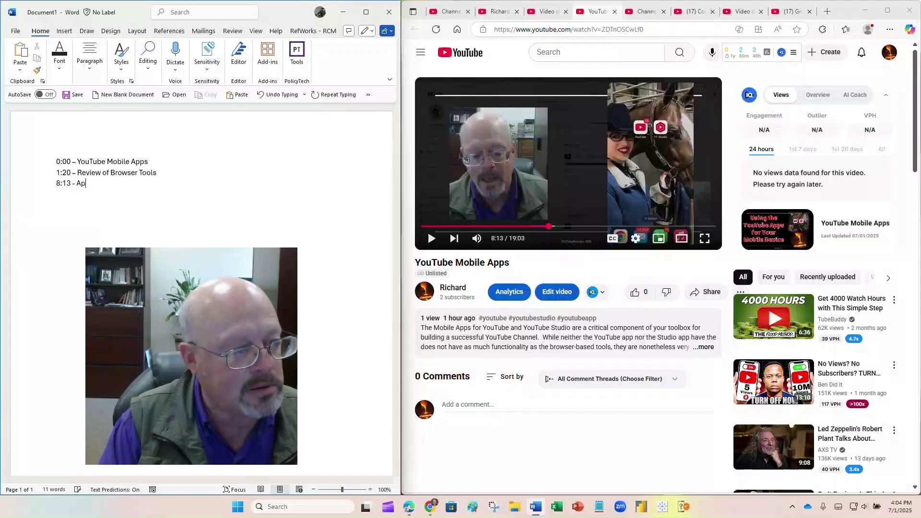
{"action": "type", "text": "p Int"}
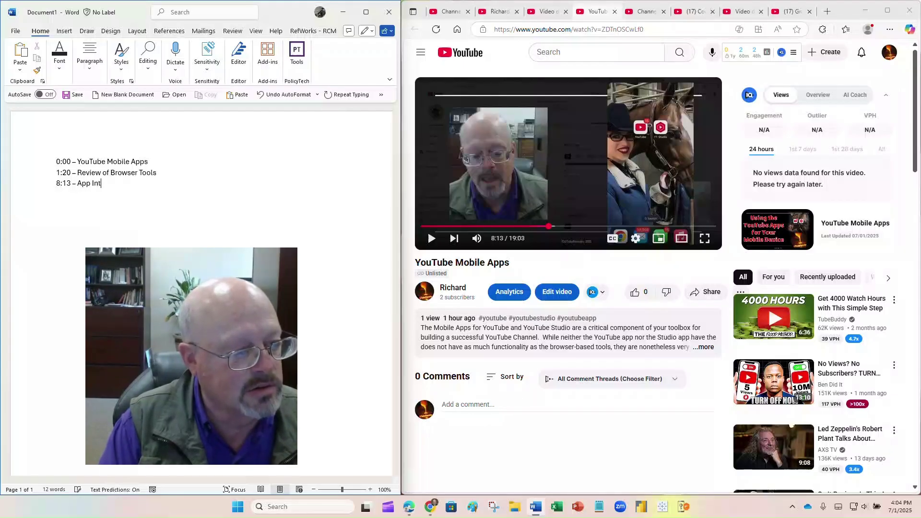
{"action": "type", "text": "roduction"}
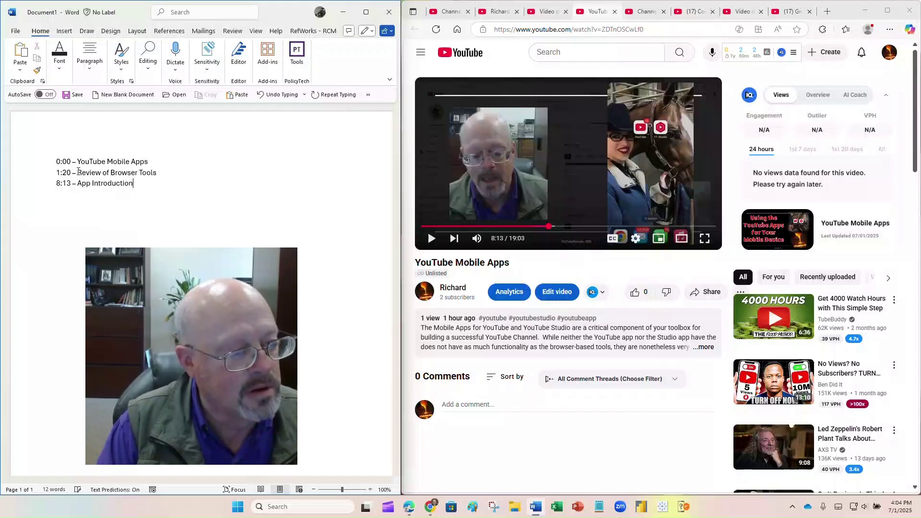
{"action": "key", "text": "Return"}
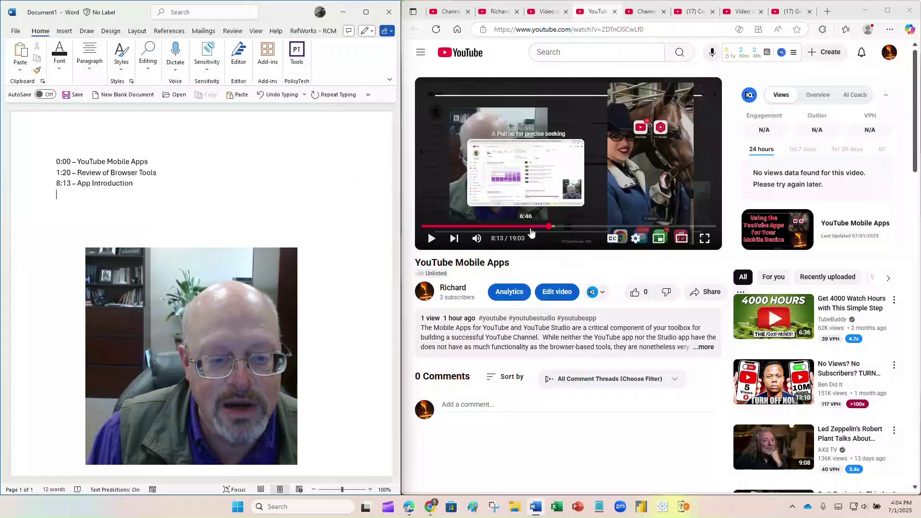
Pause the video at 8:50 where the YouTube app demonstration starts and add the chapter line "8:50 – YouTube App" in Word
{"action": "left_click_drag", "start_coordinate": [550, 232], "coordinate": [559, 230]}
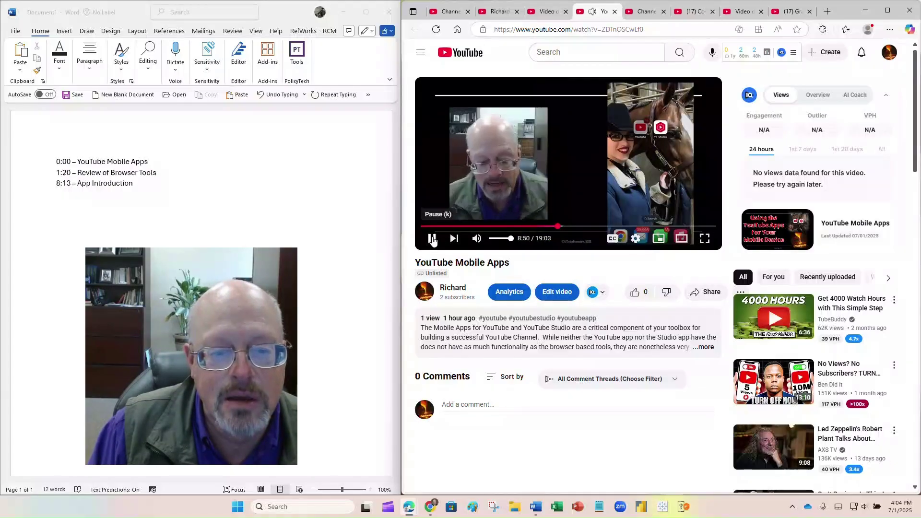
{"action": "left_click", "coordinate": [432, 239]}
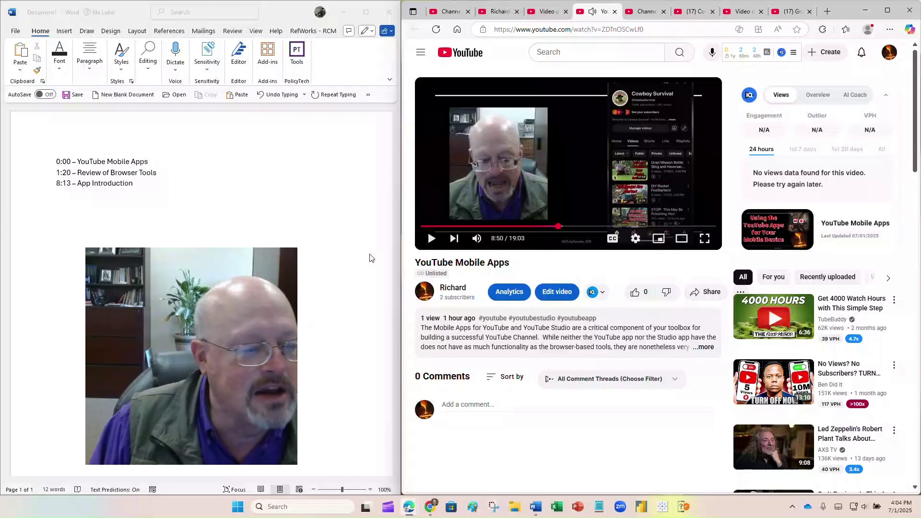
{"action": "left_click", "coordinate": [57, 197]}
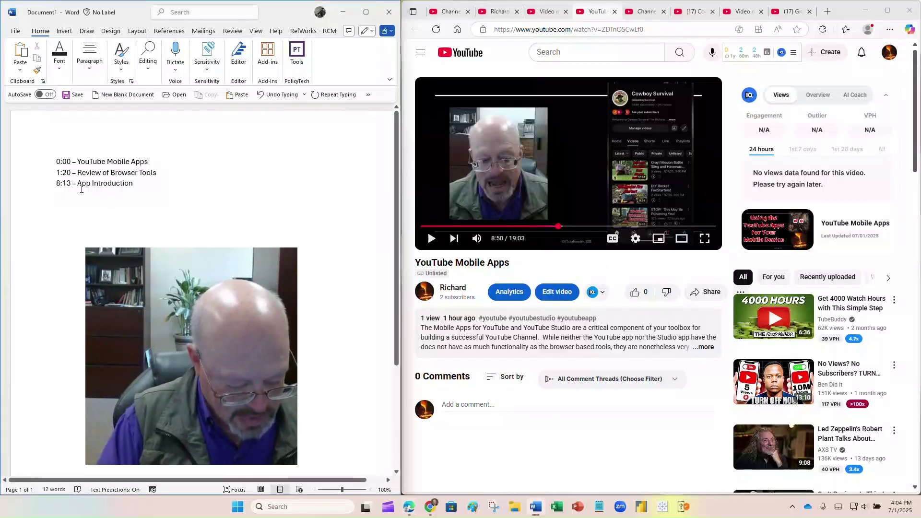
{"action": "type", "text": "8:"}
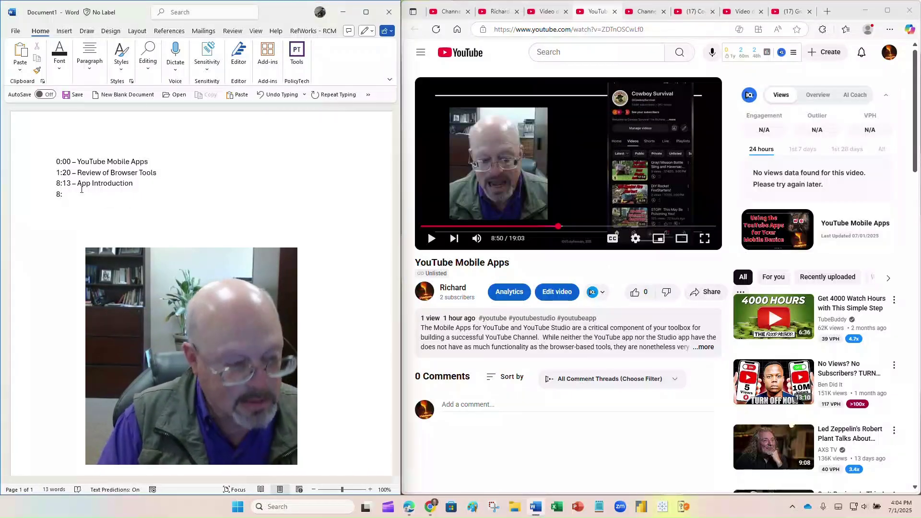
{"action": "type", "text": "50 - Y"}
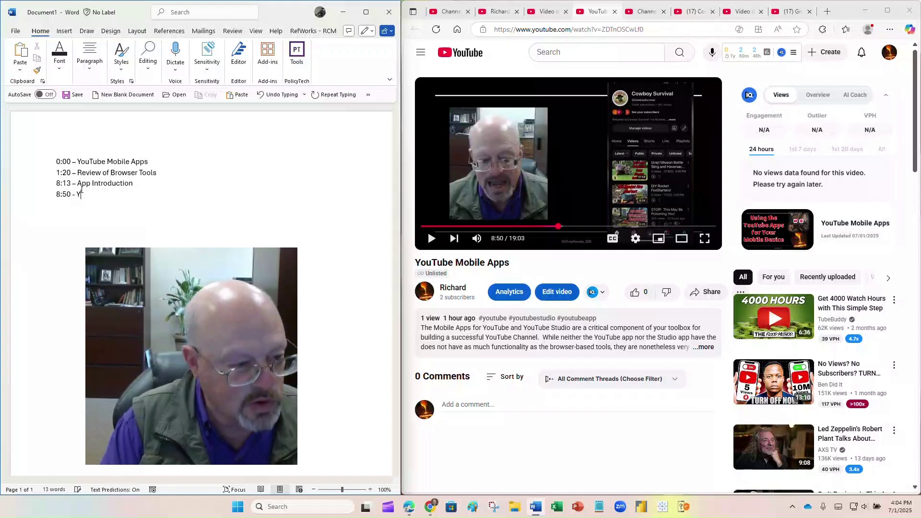
{"action": "type", "text": "ouTube App"}
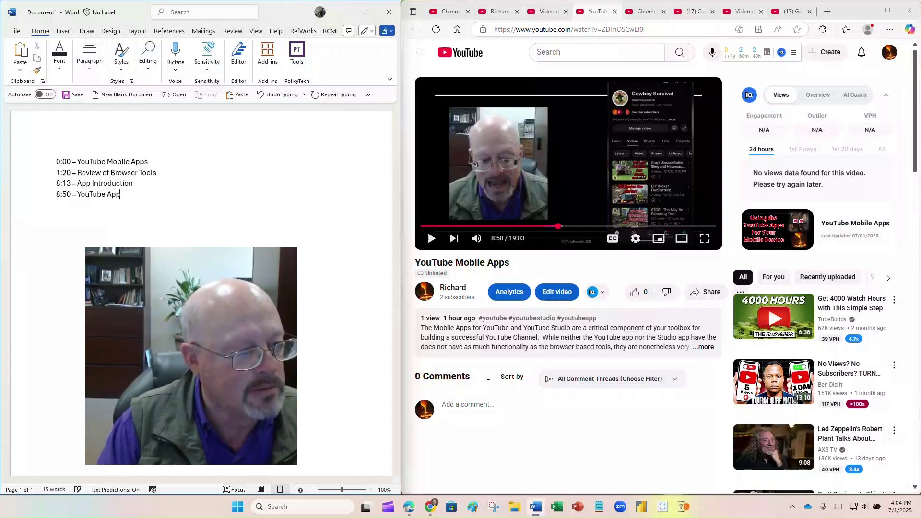
{"action": "key", "text": "Return"}
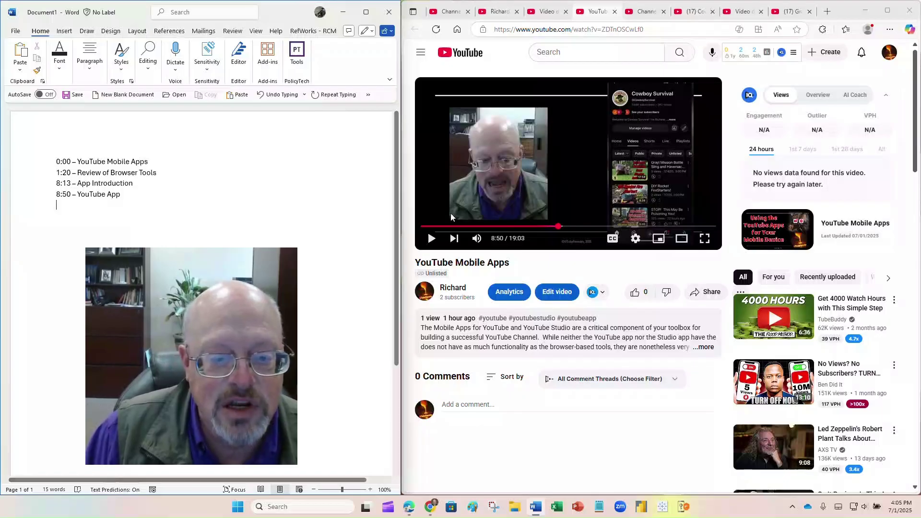
Locate the return to the phone home screen before the Studio app section and pause playback at 13:43
{"action": "left_click_drag", "start_coordinate": [556, 229], "coordinate": [635, 236]}
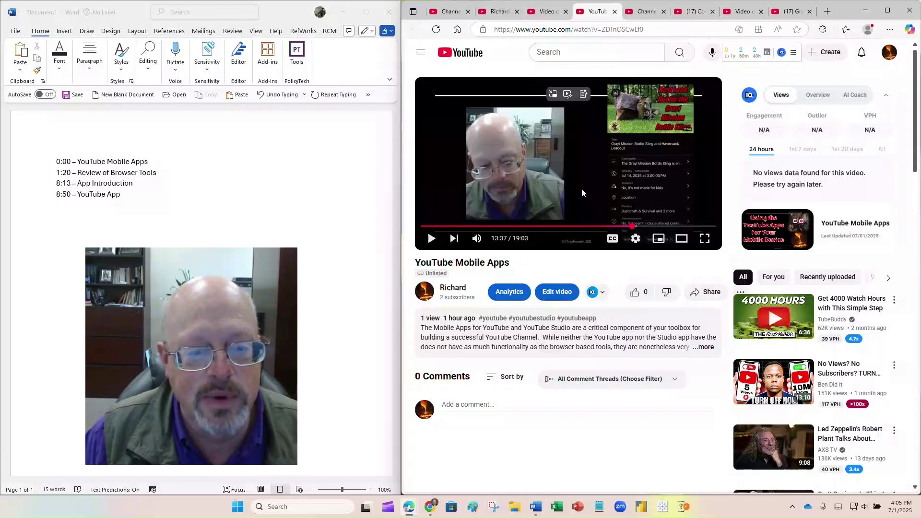
{"action": "left_click", "coordinate": [432, 238]}
{"action": "left_click_drag", "start_coordinate": [633, 226], "coordinate": [633, 229]}
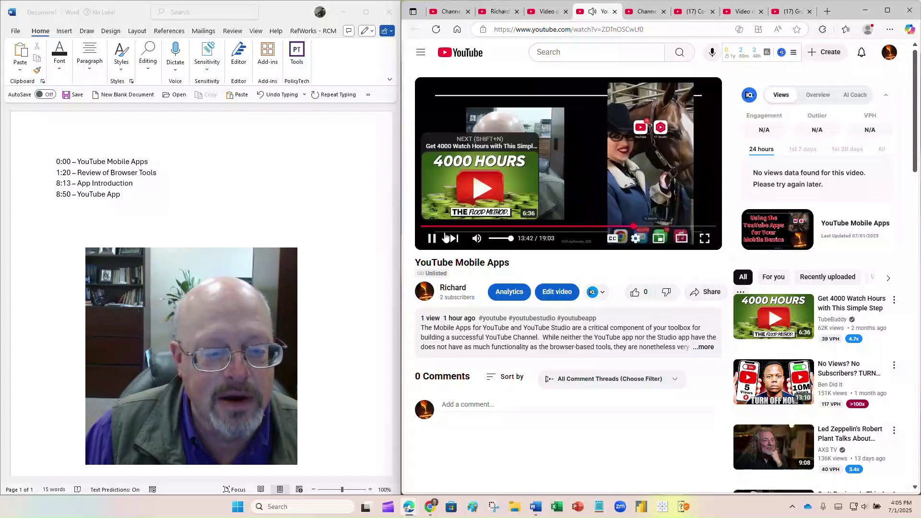
{"action": "left_click", "coordinate": [578, 219]}
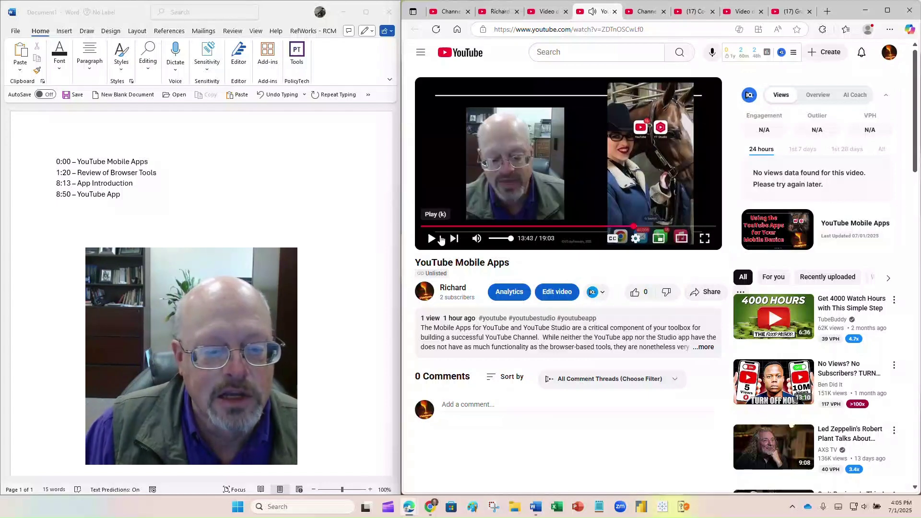
Add the fifth chapter line "13:43 – YouTube Studio App" to the Word document
{"action": "left_click", "coordinate": [58, 205]}
{"action": "type", "text": "13:43"}
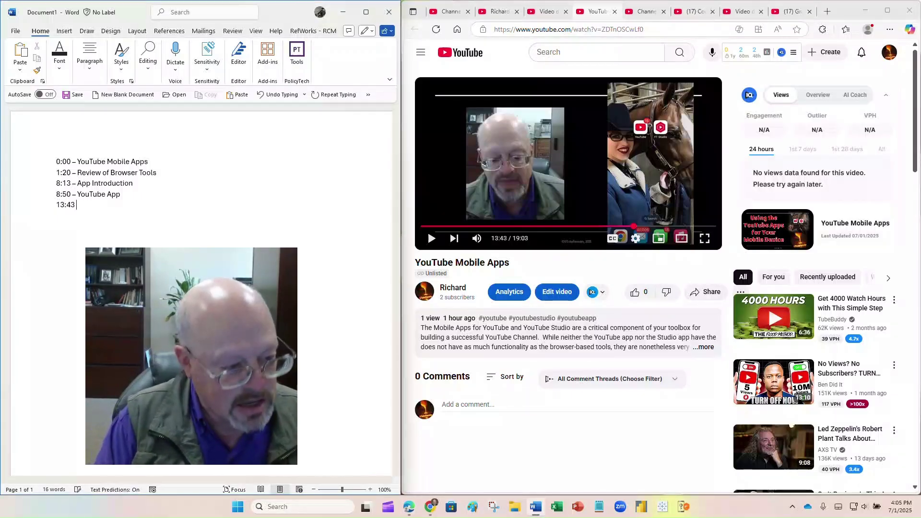
{"action": "type", "text": " - YouT"}
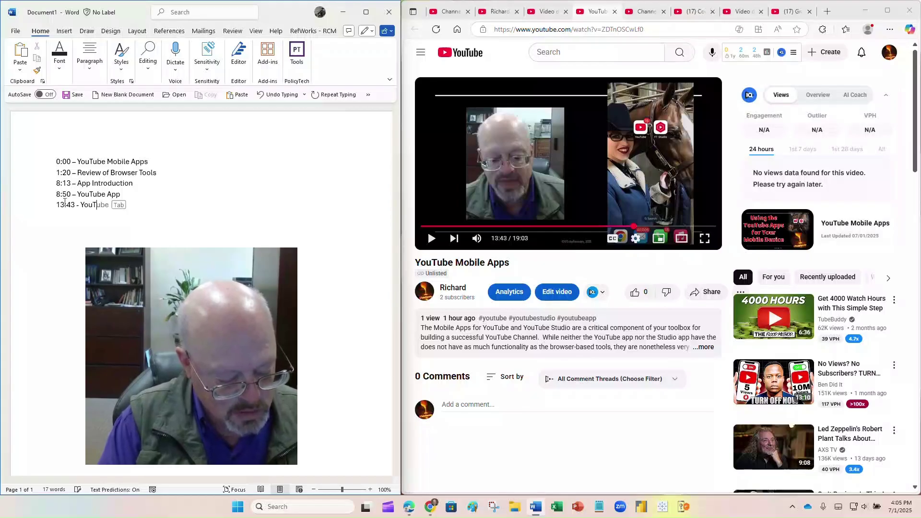
{"action": "key", "text": "Tab"}
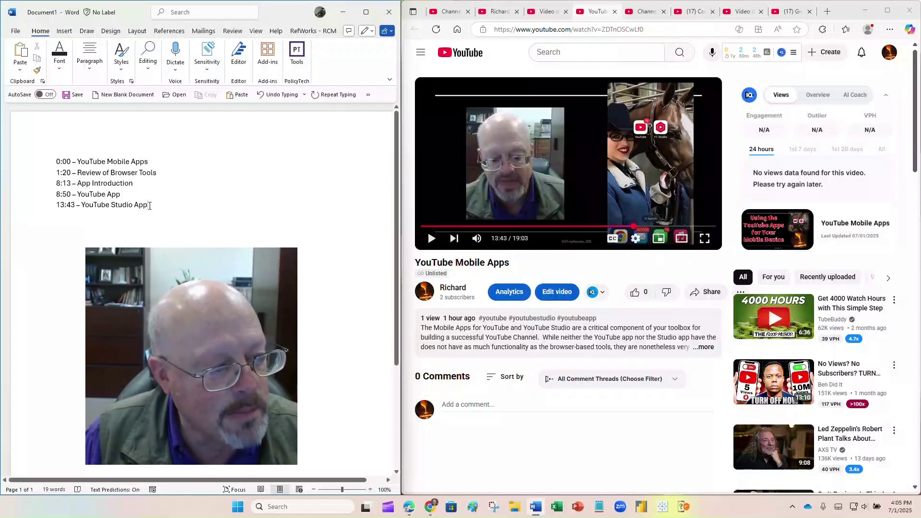
Copy the complete chapter list from 0:00 through 13:43 in the Word document
{"action": "left_click_drag", "start_coordinate": [149, 205], "coordinate": [74, 164]}
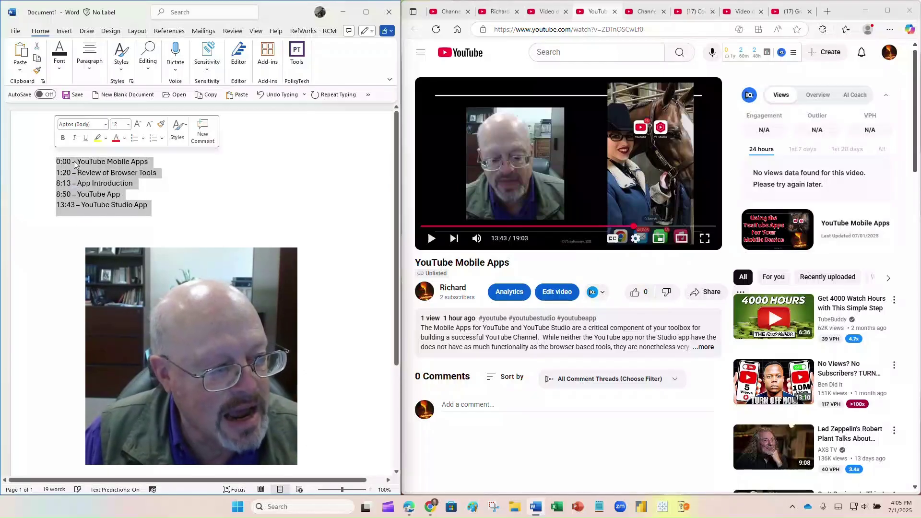
{"action": "right_click", "coordinate": [81, 166]}
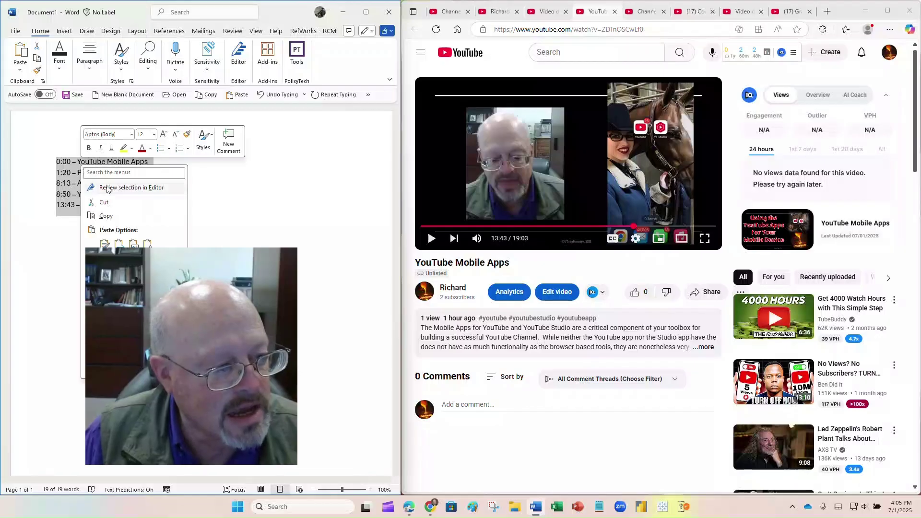
{"action": "left_click", "coordinate": [108, 219]}
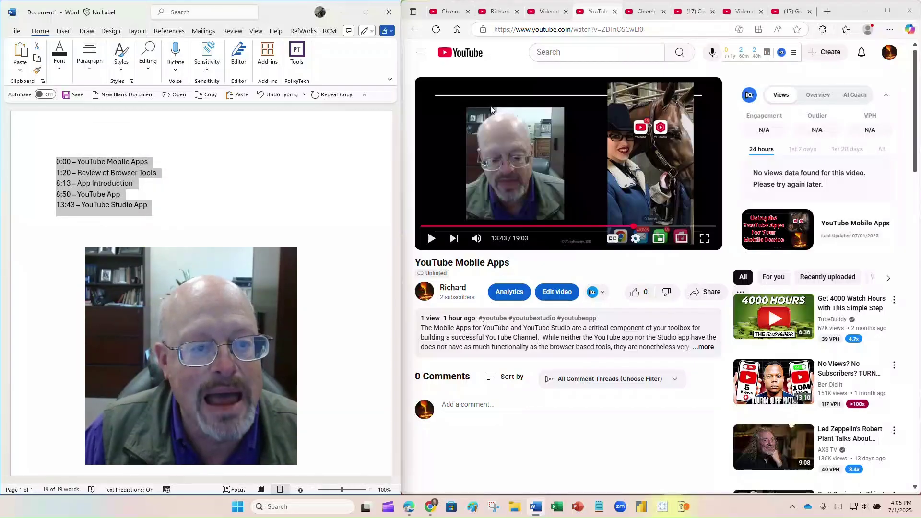
Paste the copied chapter list below the hashtags in the video's description in YouTube Studio and save the video details
{"action": "left_click", "coordinate": [547, 15]}
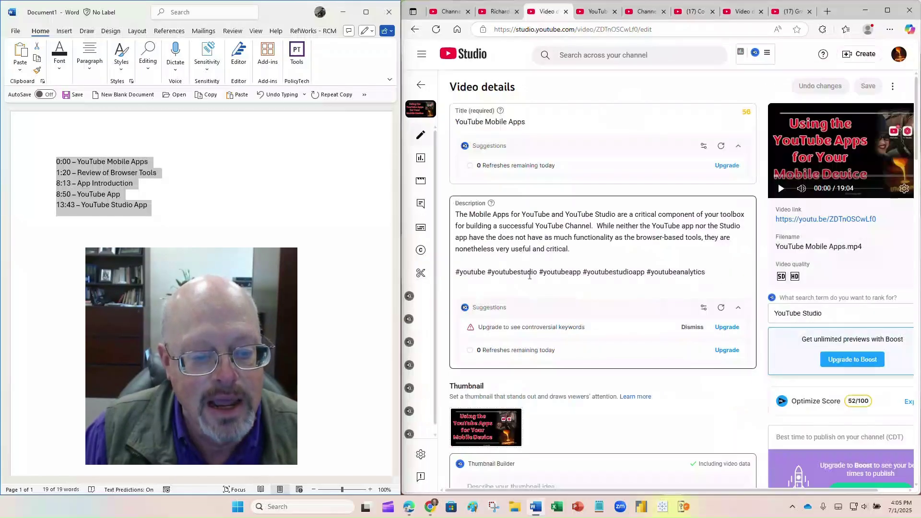
{"action": "left_click", "coordinate": [708, 272]}
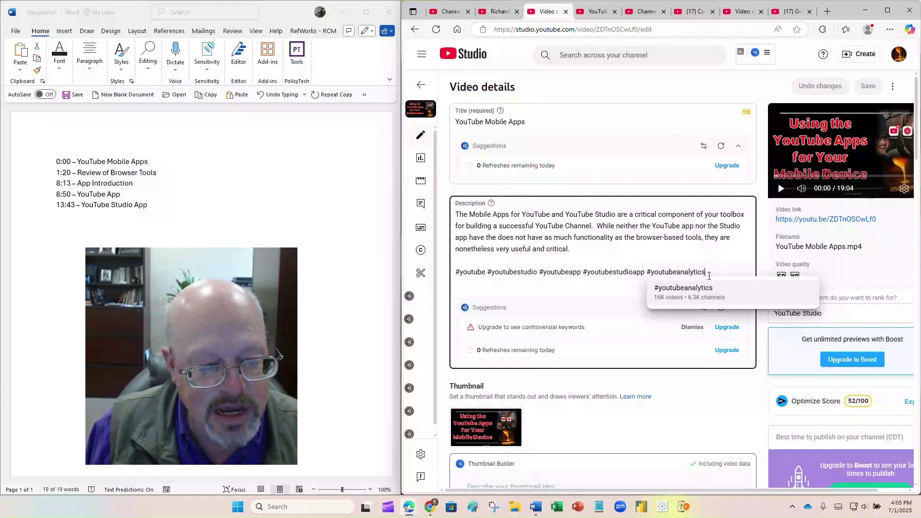
{"action": "key", "text": "Return"}
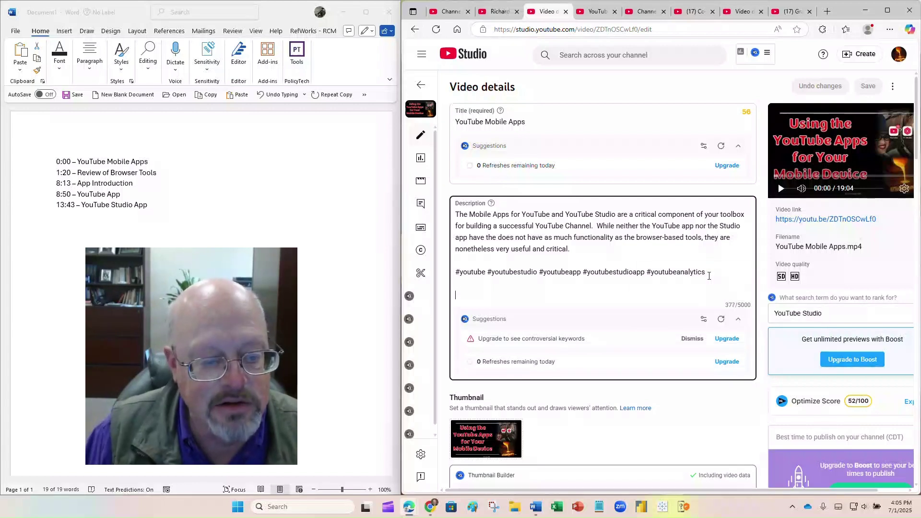
{"action": "right_click", "coordinate": [472, 294]}
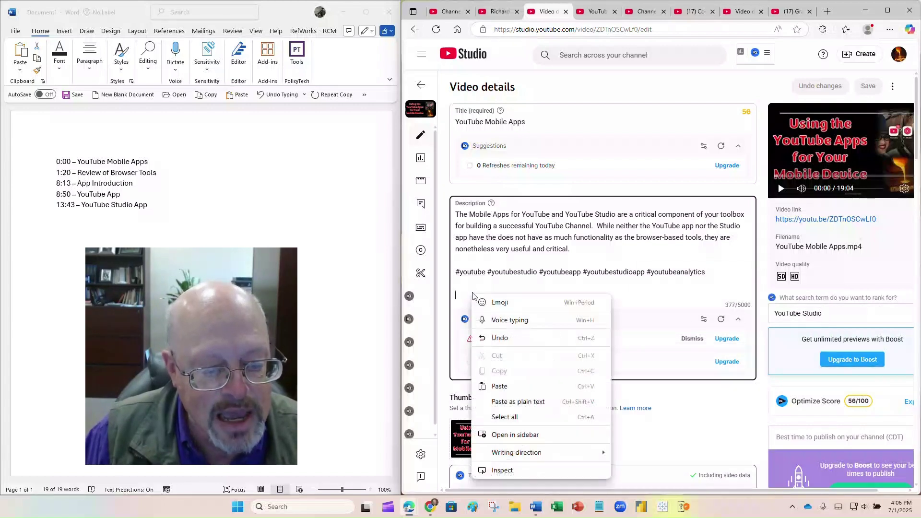
{"action": "left_click", "coordinate": [509, 385]}
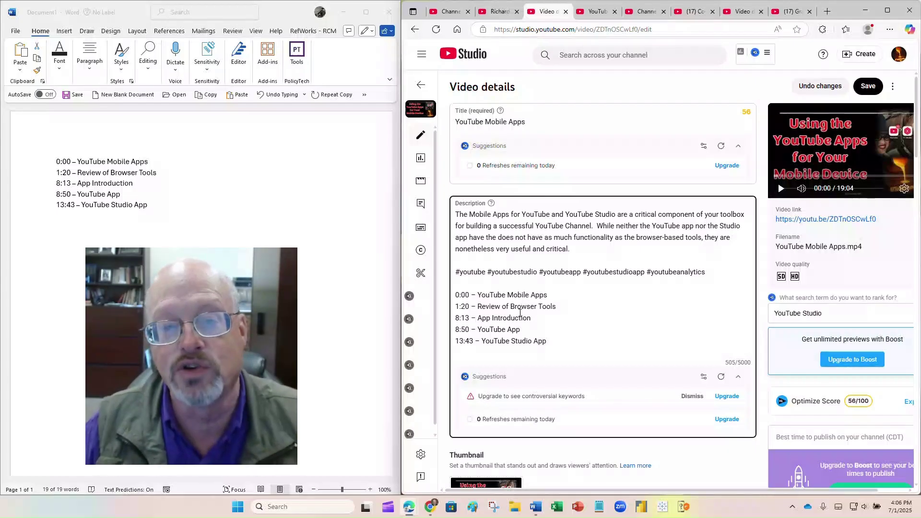
{"action": "left_click", "coordinate": [870, 88]}
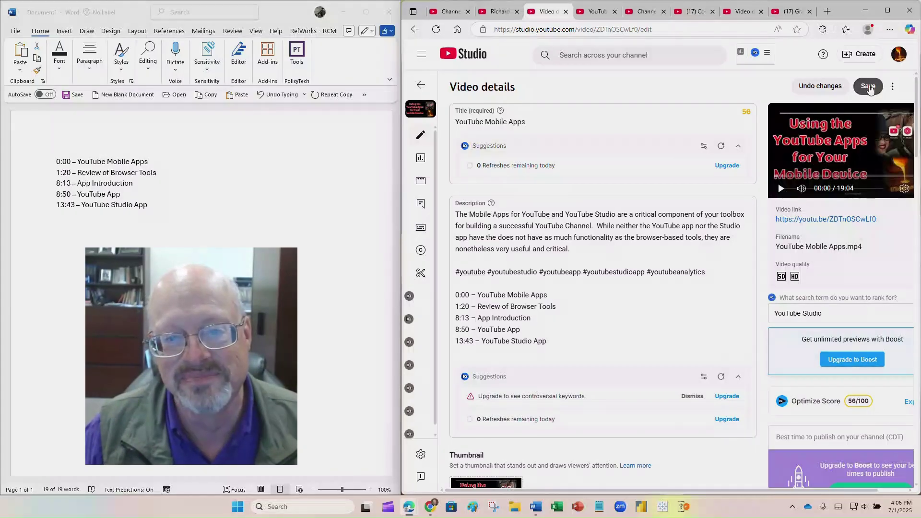